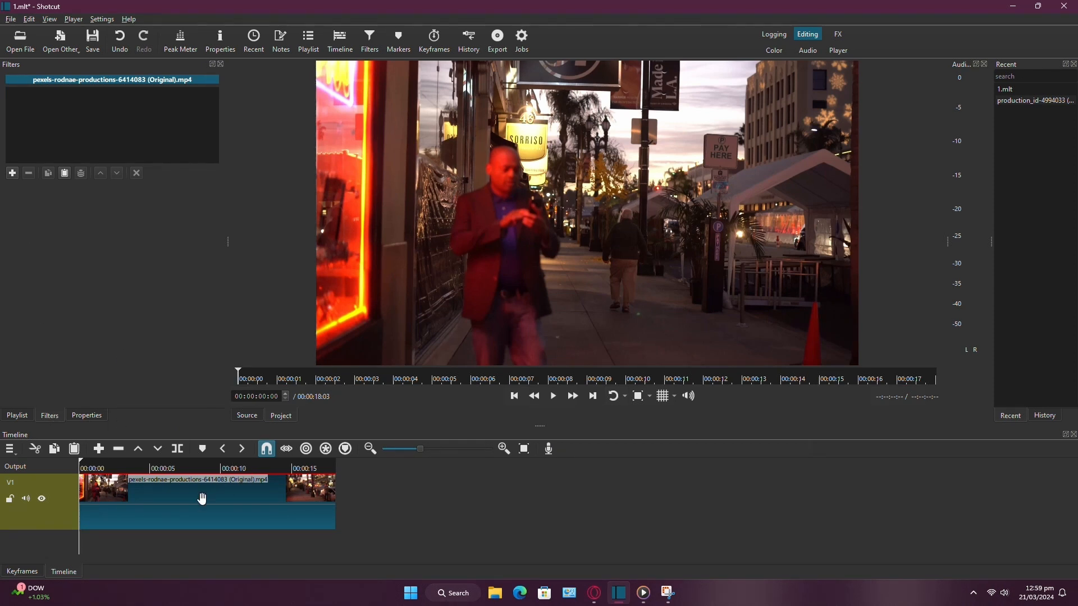
Add a Text: Simple filter to the clip from the filter list.
{"action": "left_click", "coordinate": [13, 174]}
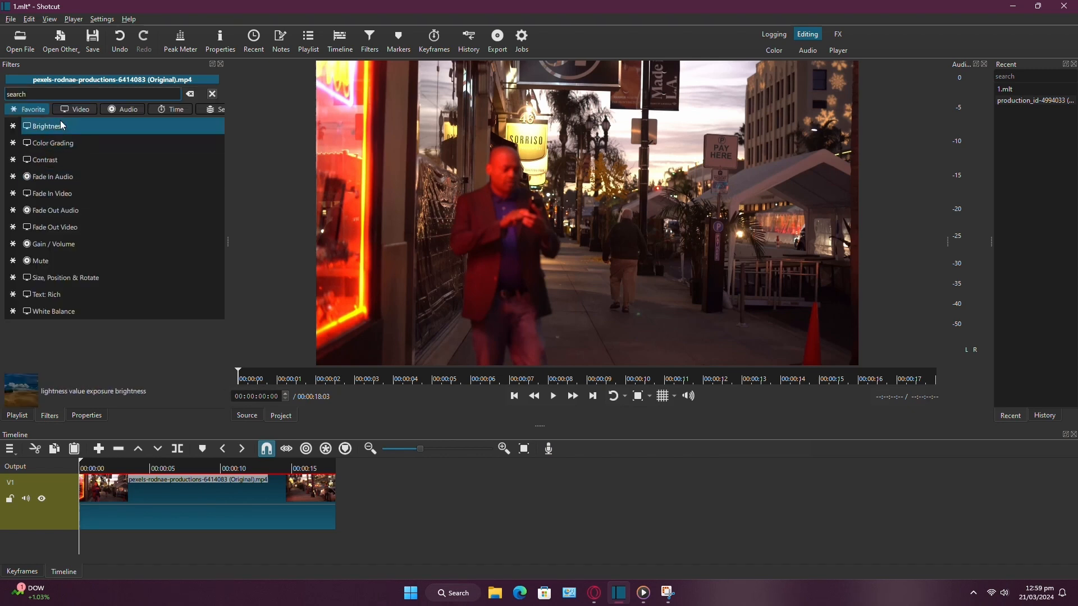
{"action": "type", "text": "text"}
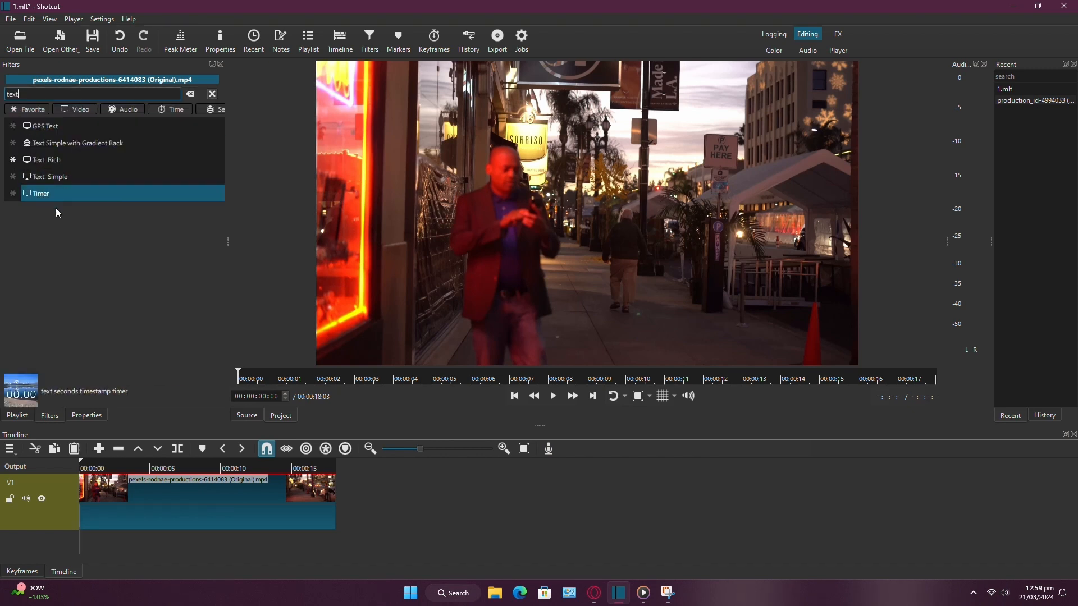
{"action": "left_click", "coordinate": [49, 176]}
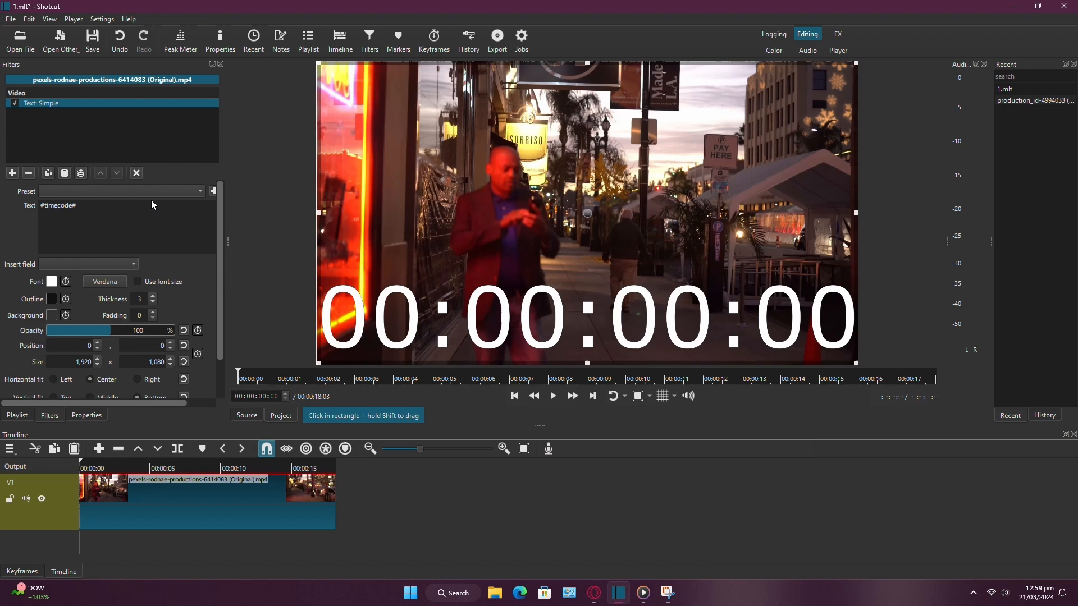
{"action": "type", "text": "he"}
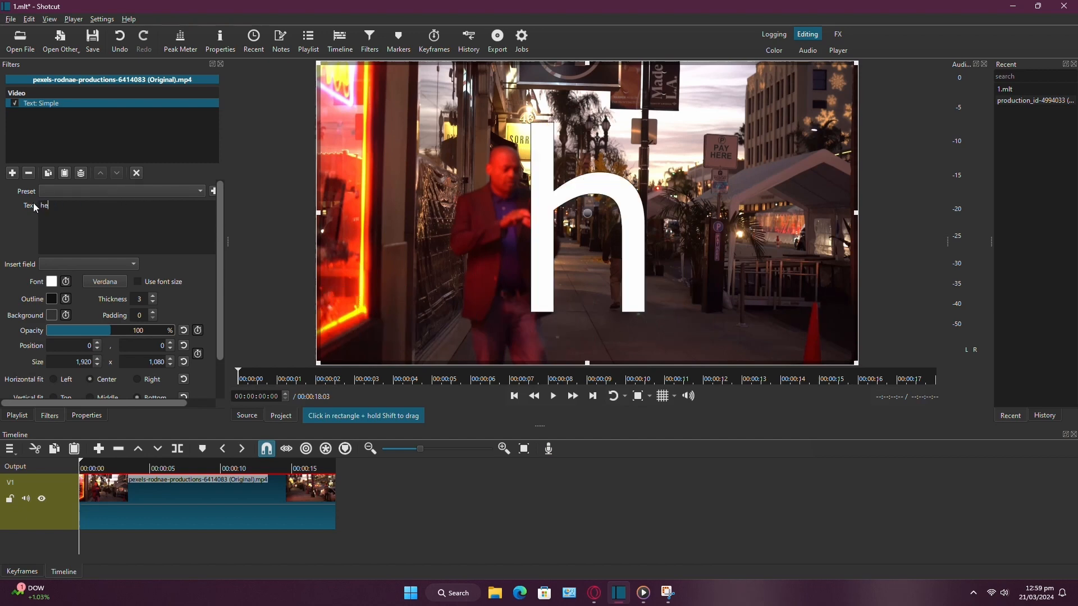
{"action": "type", "text": "llo ever"}
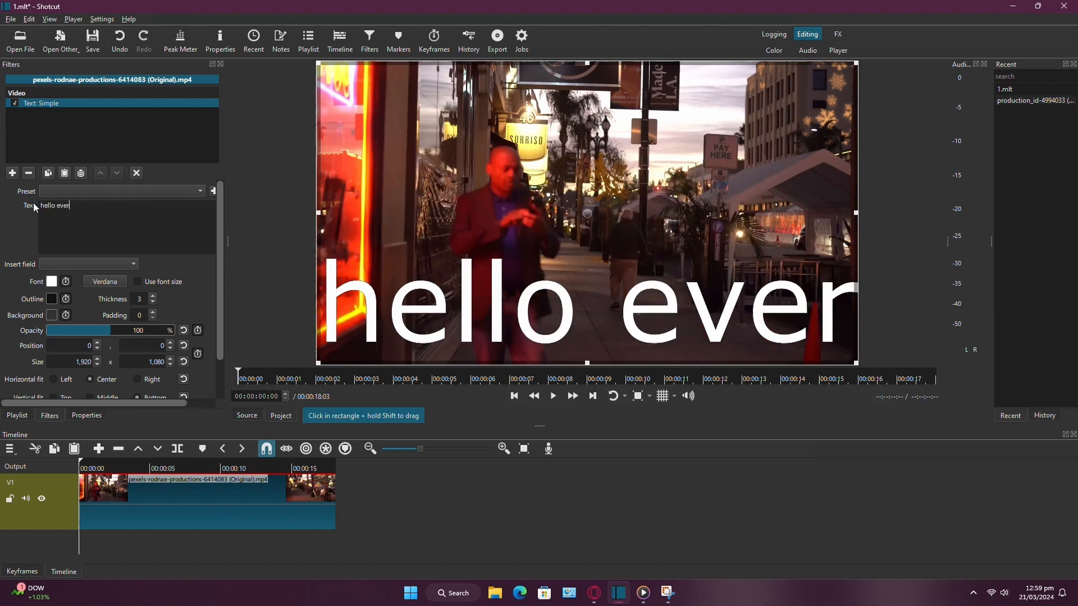
{"action": "type", "text": "yo"}
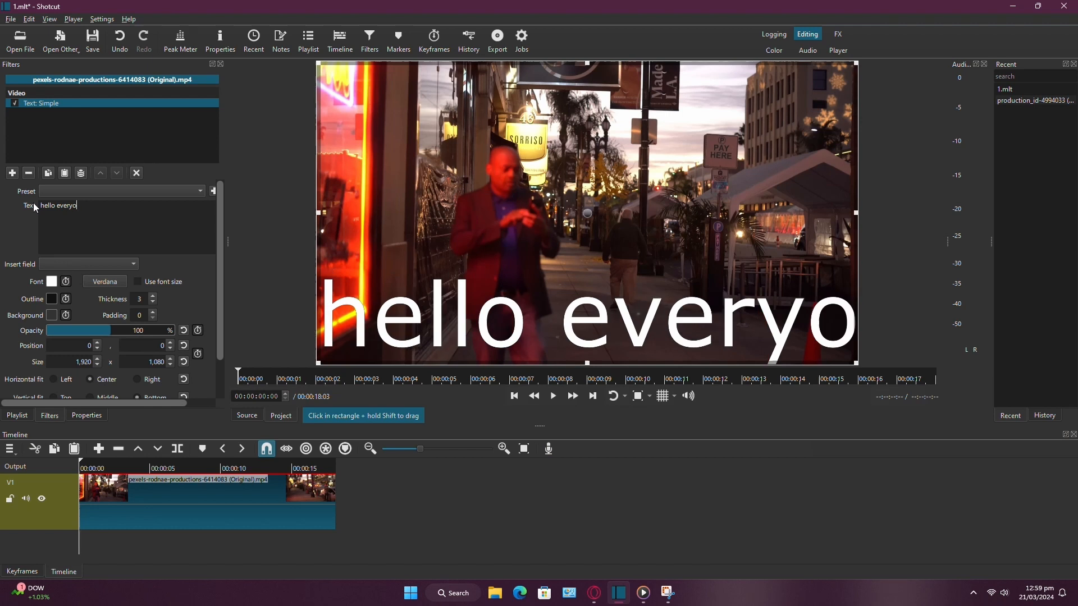
{"action": "type", "text": "ne"}
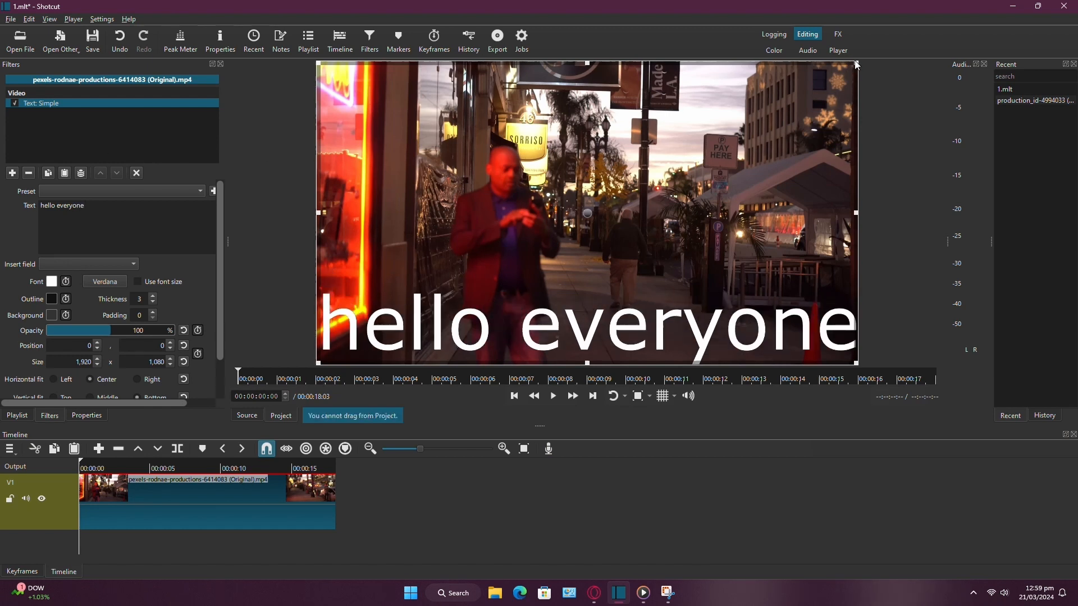
Shrink the text box toward the upper middle and move the playhead to about 3 seconds.
{"action": "left_click_drag", "start_coordinate": [856, 63], "coordinate": [674, 221]}
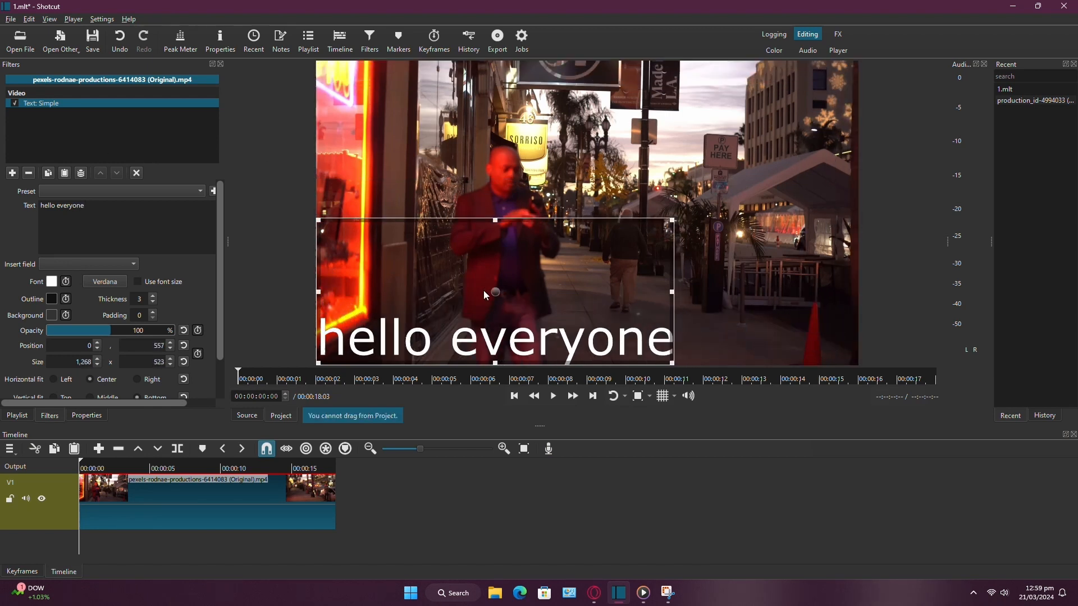
{"action": "left_click_drag", "start_coordinate": [493, 293], "coordinate": [594, 171]}
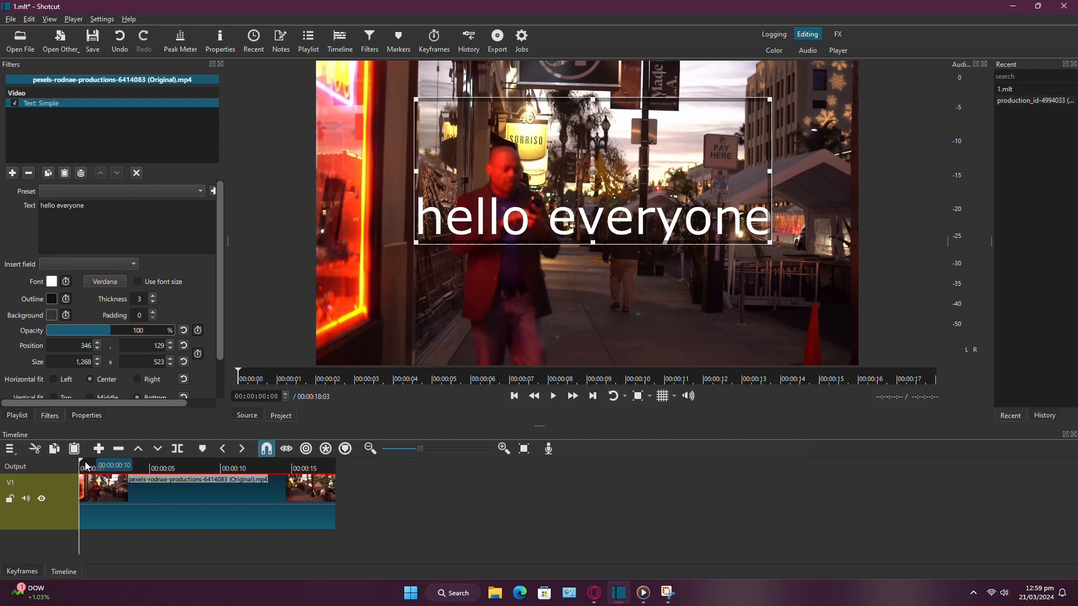
{"action": "left_click_drag", "start_coordinate": [85, 465], "coordinate": [131, 463]}
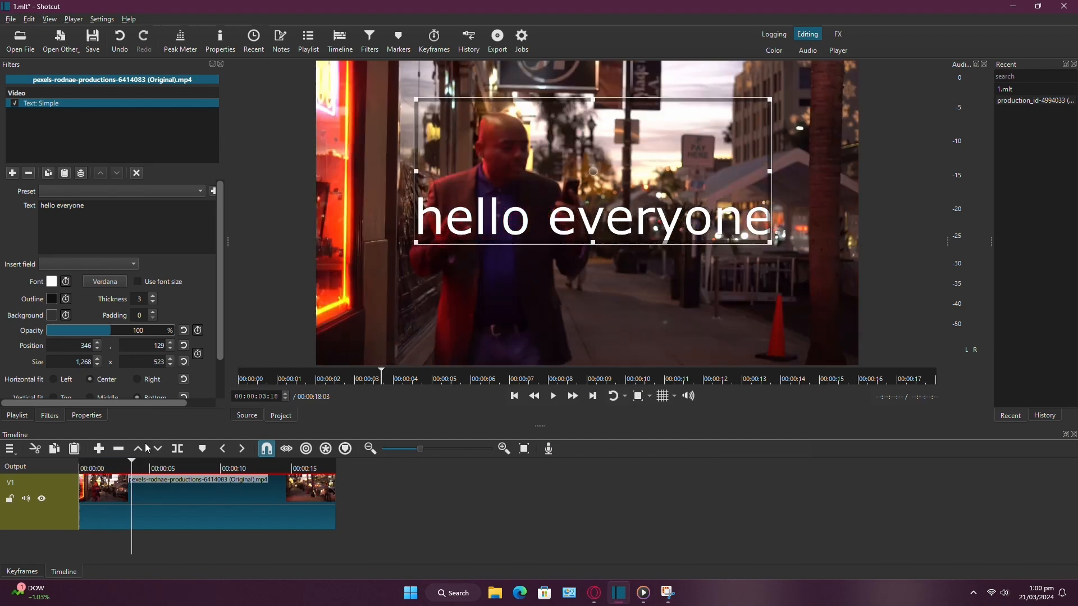
Enable Position/Size keyframes, then at 15 seconds shrink the text into the upper right and rewind.
{"action": "left_click", "coordinate": [198, 354]}
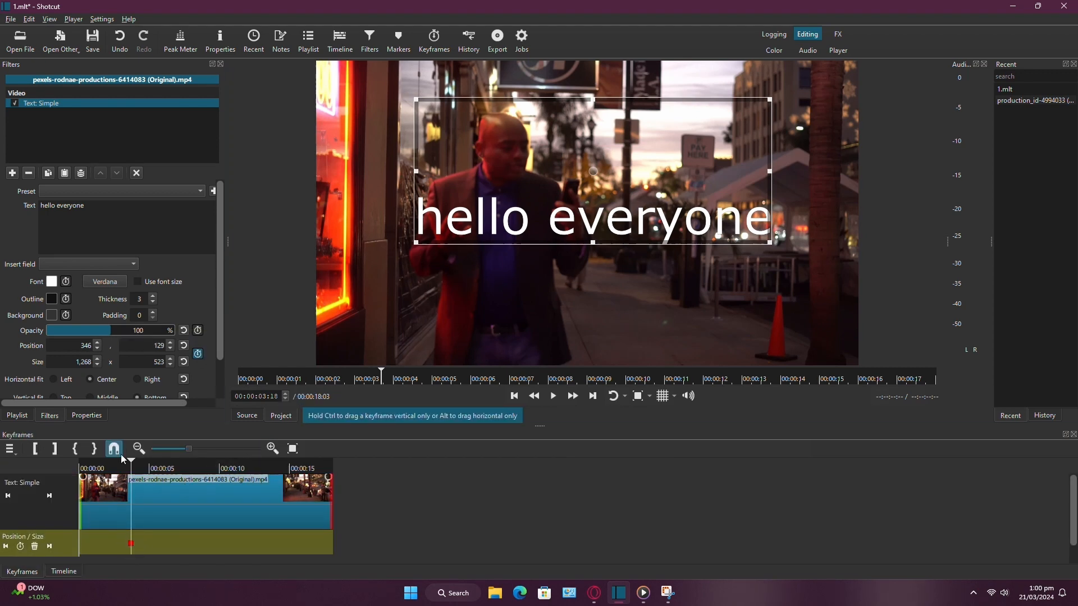
{"action": "left_click_drag", "start_coordinate": [132, 469], "coordinate": [290, 471]}
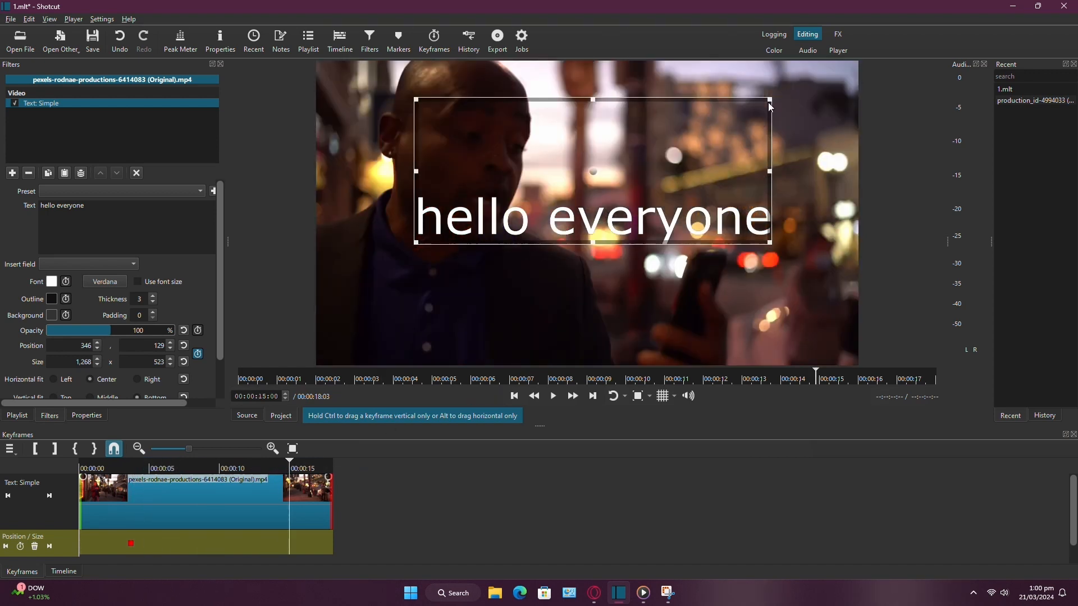
{"action": "mouse_move", "coordinate": [768, 105]}
{"action": "left_mouse_down"}
{"action": "mouse_move", "coordinate": [603, 205]}
{"action": "mouse_move", "coordinate": [593, 244]}
{"action": "left_mouse_up"}
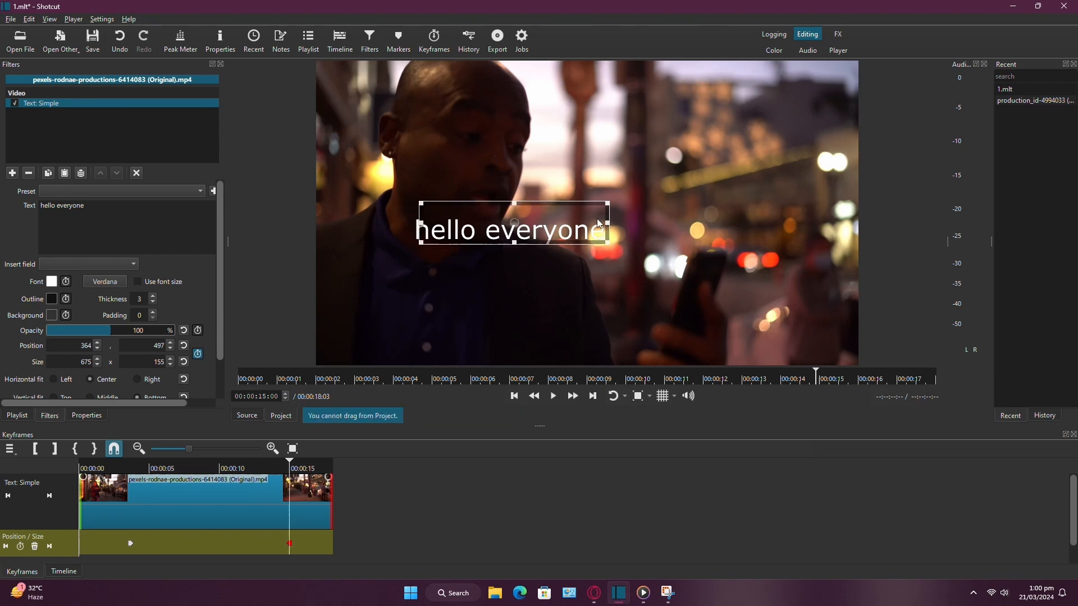
{"action": "left_click_drag", "start_coordinate": [524, 228], "coordinate": [751, 175]}
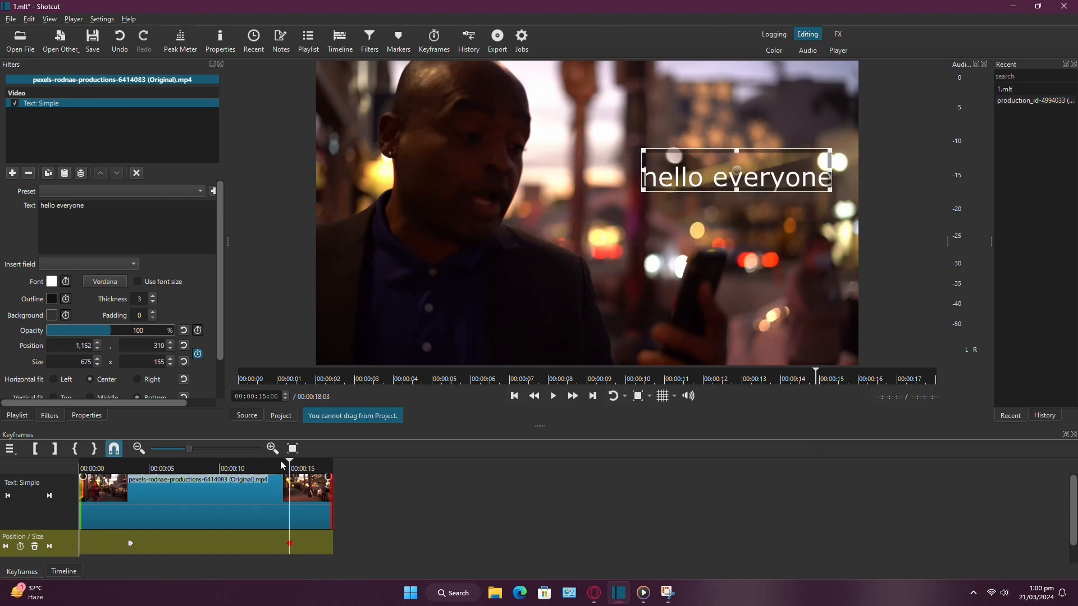
{"action": "left_click", "coordinate": [5, 495]}
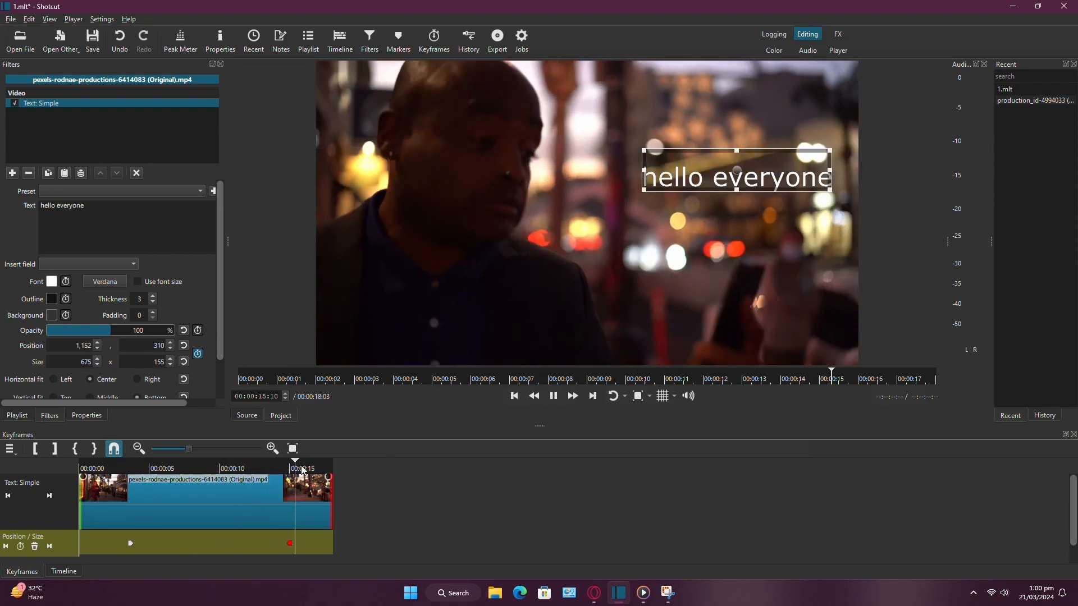
Pause near the end, enlarge the text along the bottom as a new keyframe, then shift that keyframe earlier.
{"action": "left_click", "coordinate": [484, 323]}
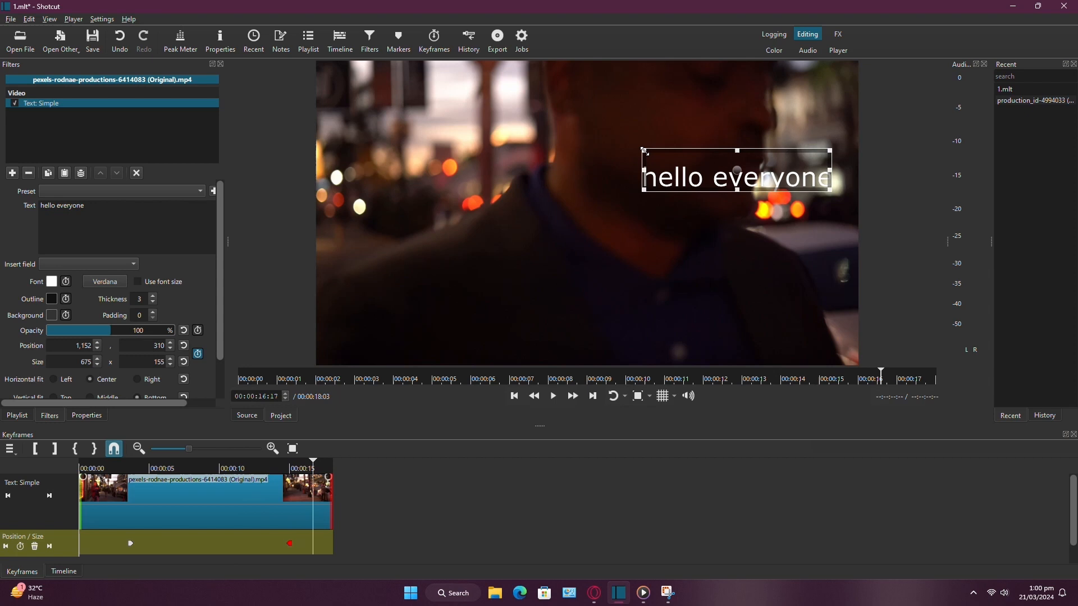
{"action": "left_click_drag", "start_coordinate": [643, 151], "coordinate": [313, 112]}
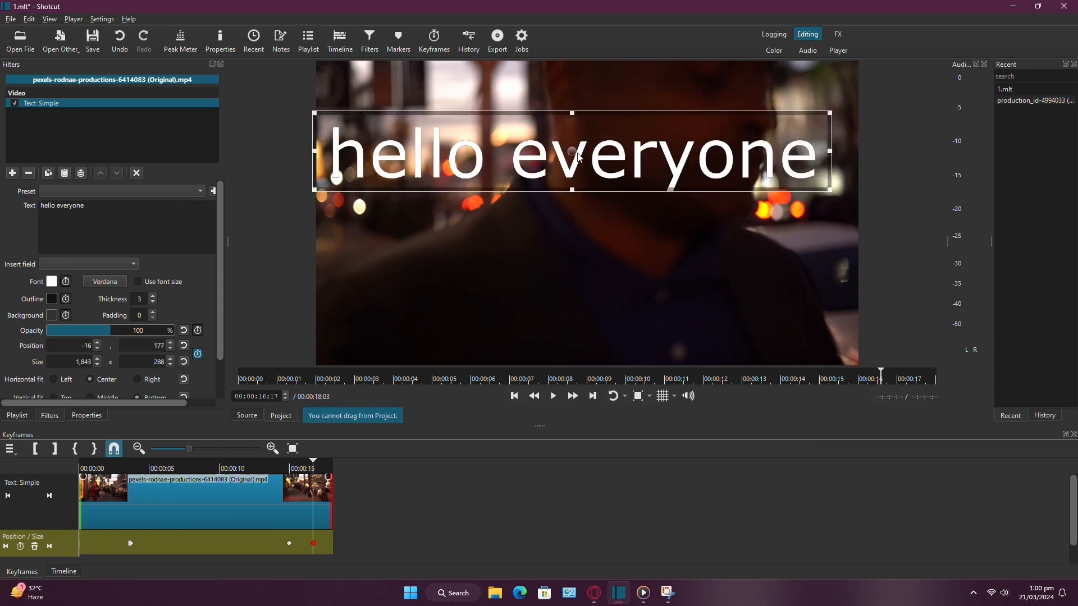
{"action": "left_click_drag", "start_coordinate": [574, 150], "coordinate": [592, 289]}
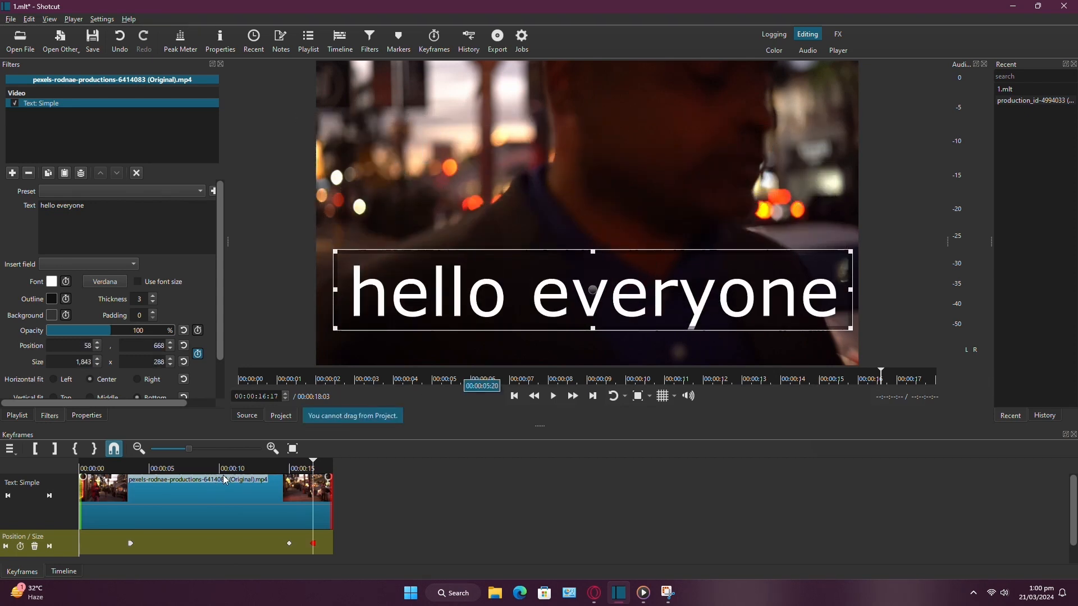
{"action": "left_click_drag", "start_coordinate": [293, 549], "coordinate": [285, 545]}
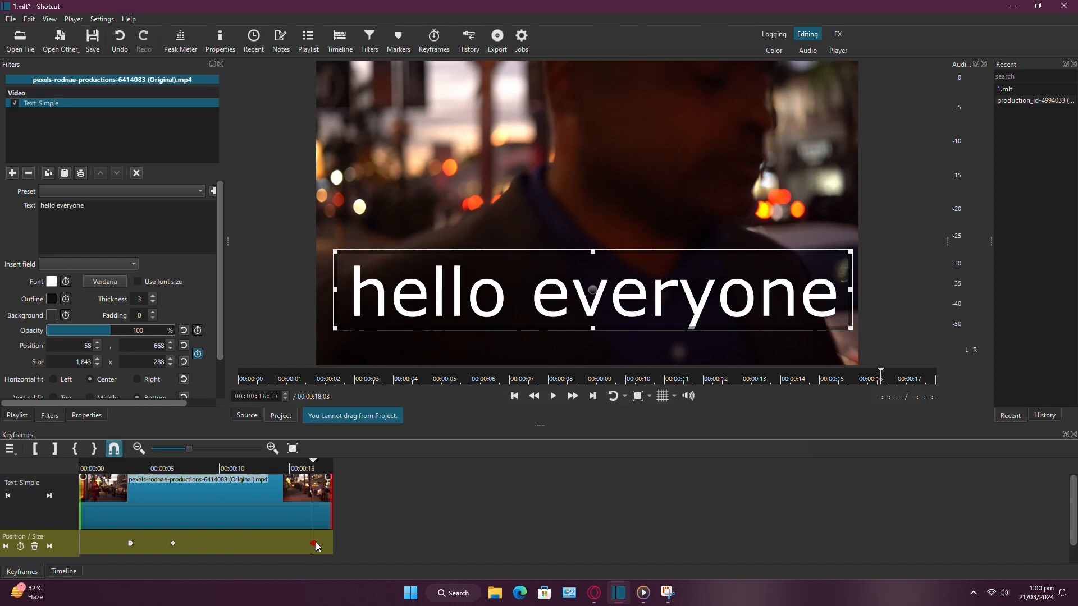
{"action": "left_click_drag", "start_coordinate": [312, 545], "coordinate": [201, 546]}
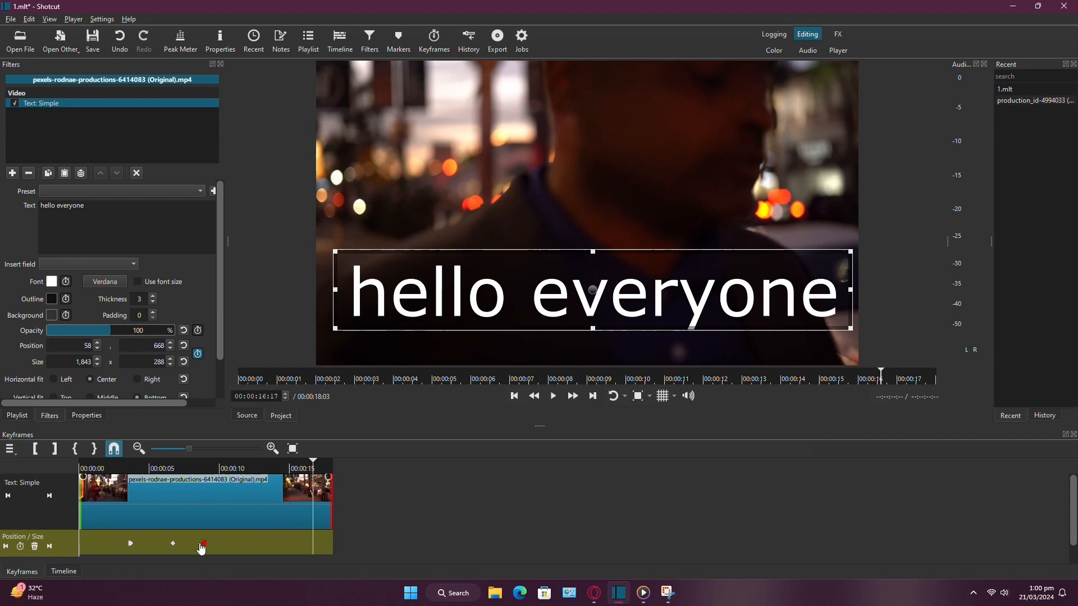
{"action": "left_click_drag", "start_coordinate": [149, 464], "coordinate": [38, 464]}
{"action": "key", "text": "space"}
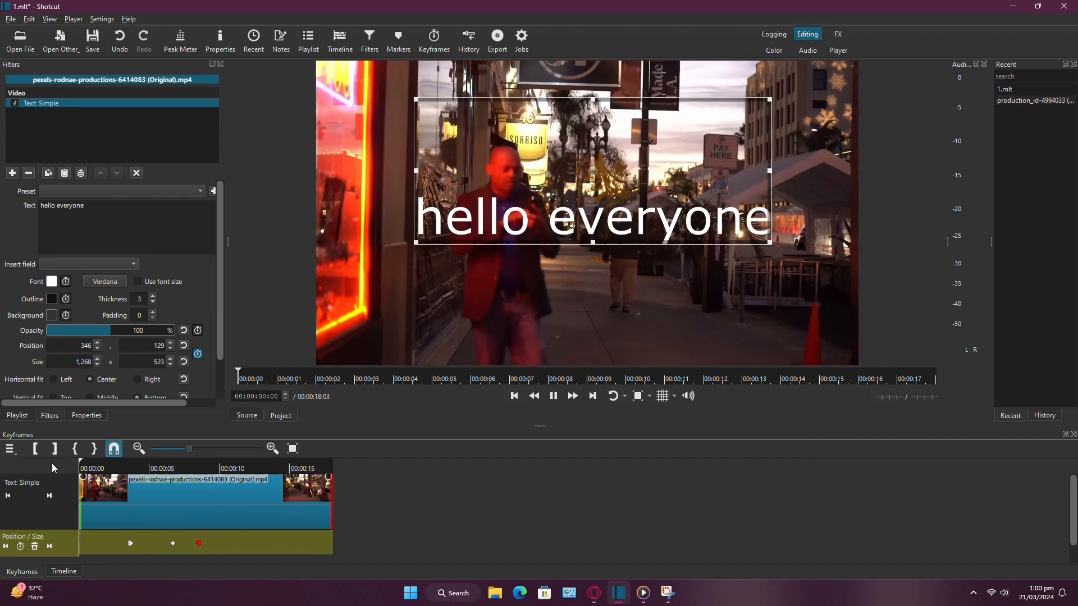
{"action": "left_click", "coordinate": [127, 467]}
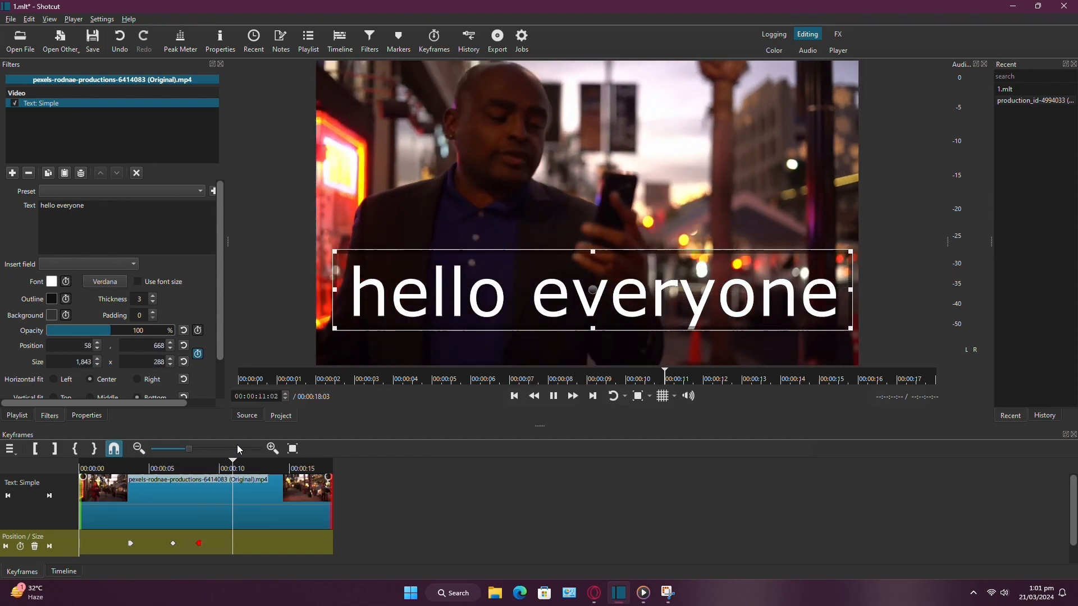
{"action": "key", "text": "space"}
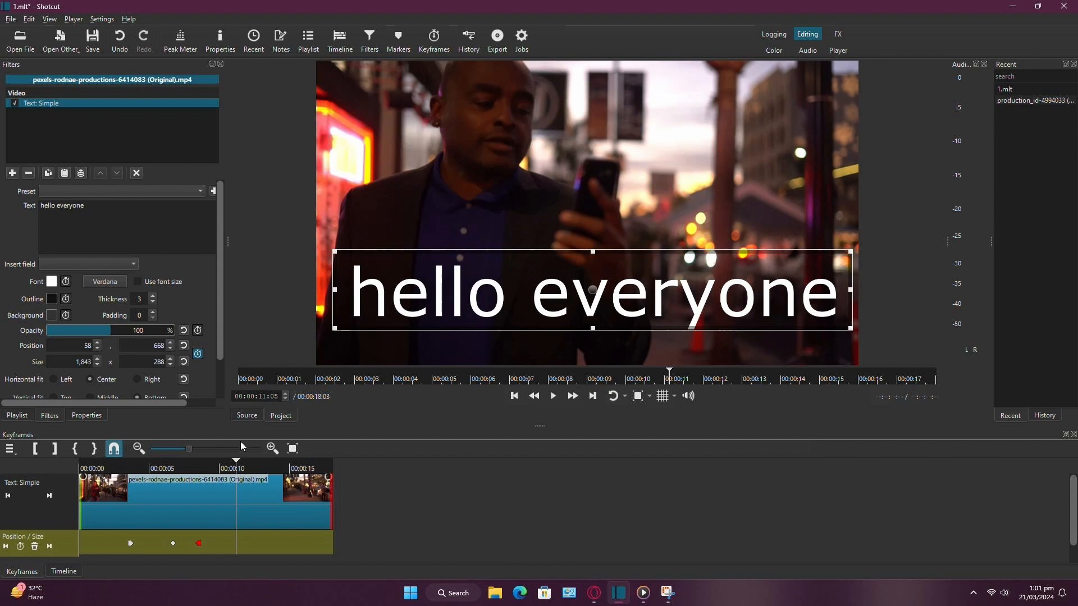